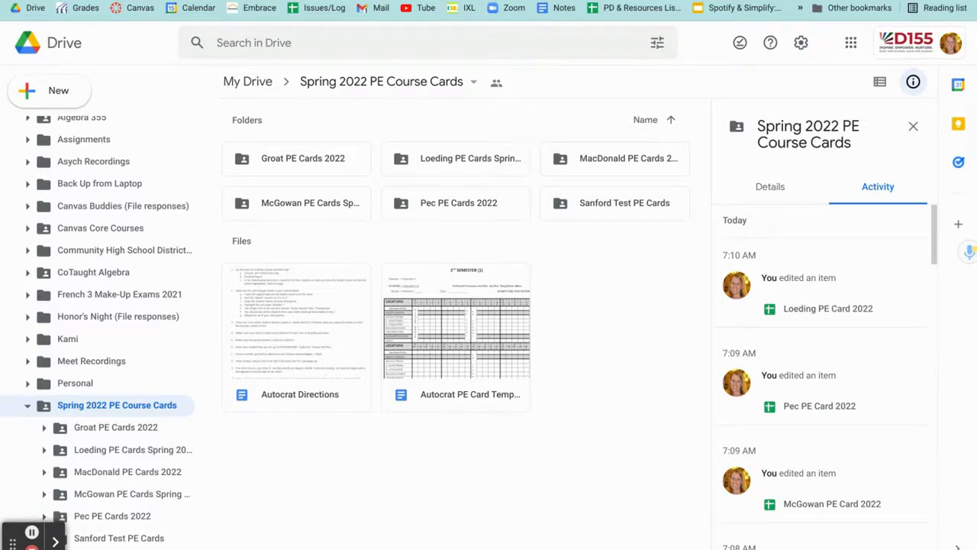
- Switch to Canvas and open the gradebook of the 714 Freshmen Coed PE course
{"action": "left_click", "coordinate": [535, 0]}
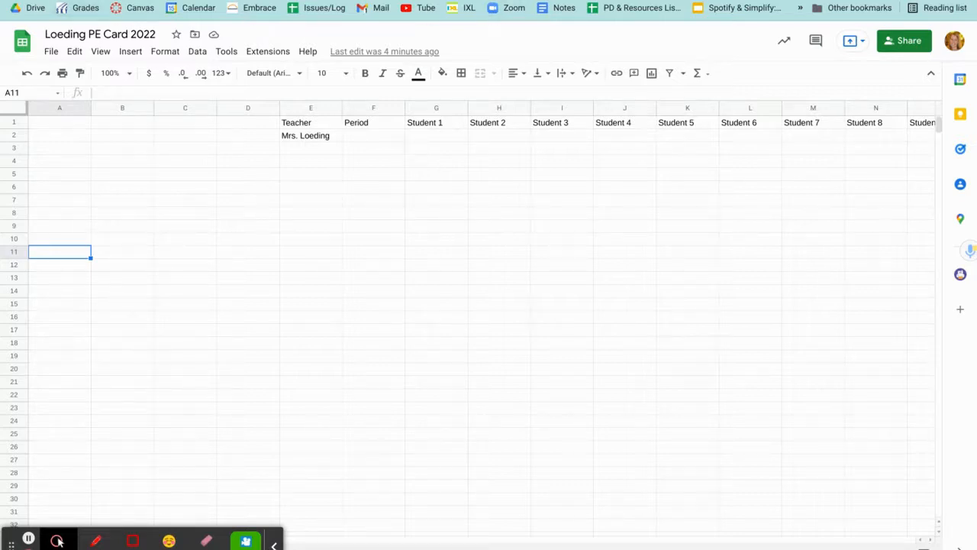
{"action": "key", "text": "ctrl+Tab"}
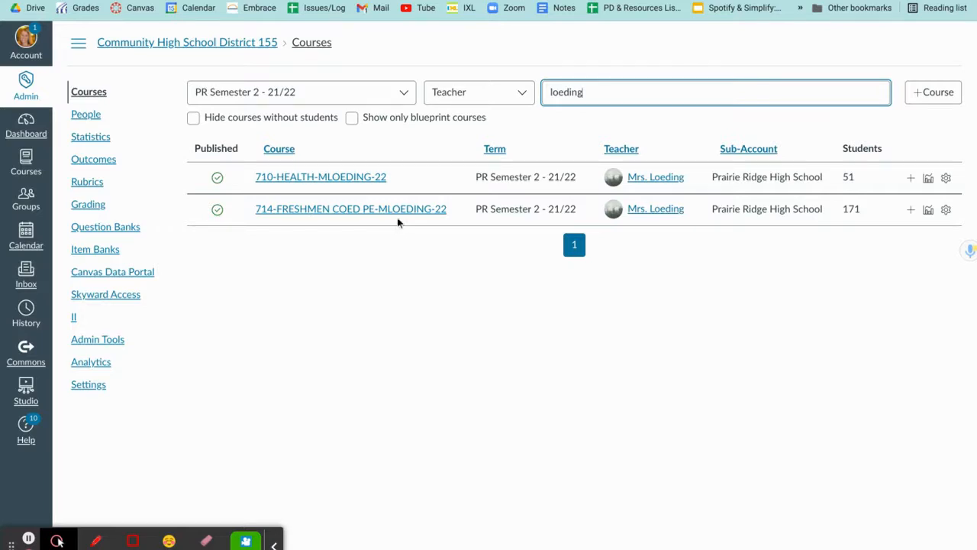
{"action": "left_click", "coordinate": [410, 217]}
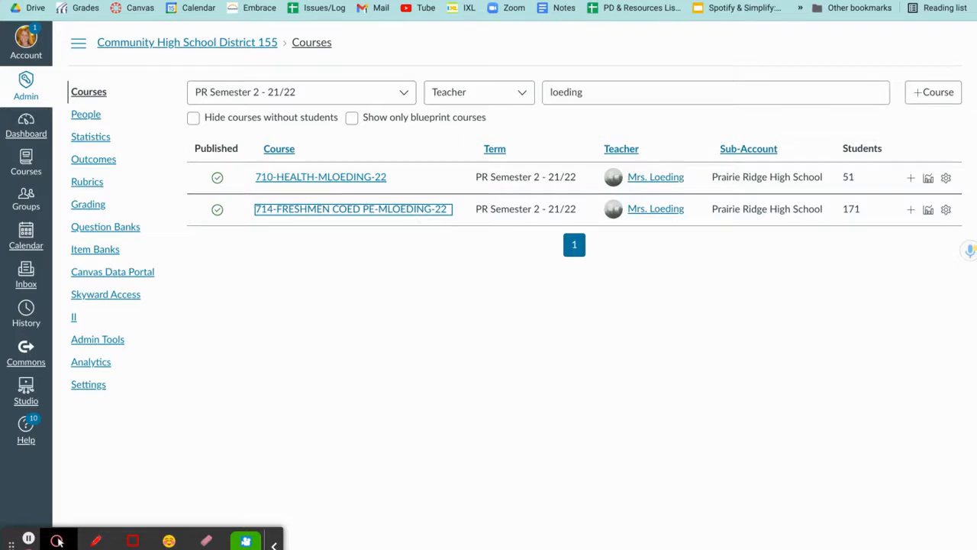
{"action": "left_click", "coordinate": [90, 227]}
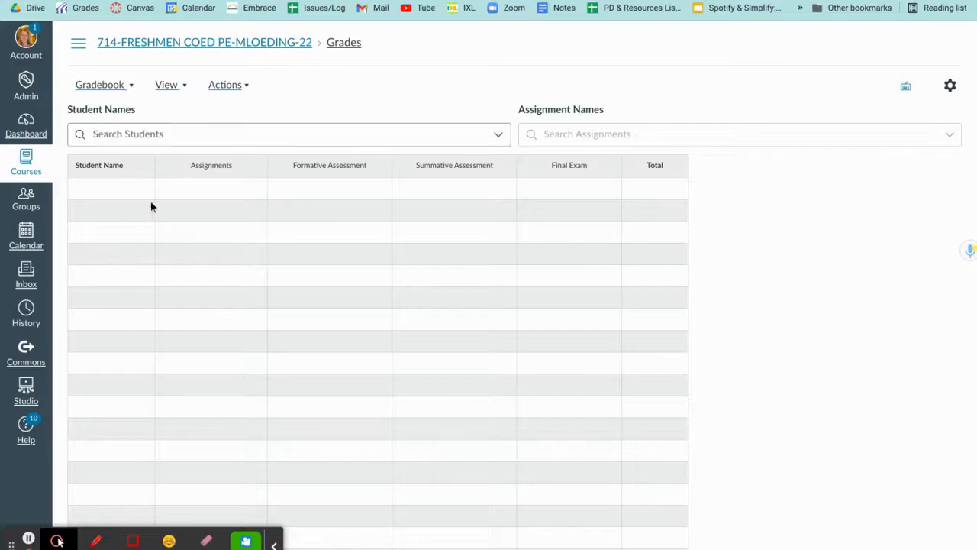
- Export the course gradebook as a CSV file and open the downloaded file
{"action": "left_click", "coordinate": [245, 87]}
{"action": "left_click", "coordinate": [221, 159]}
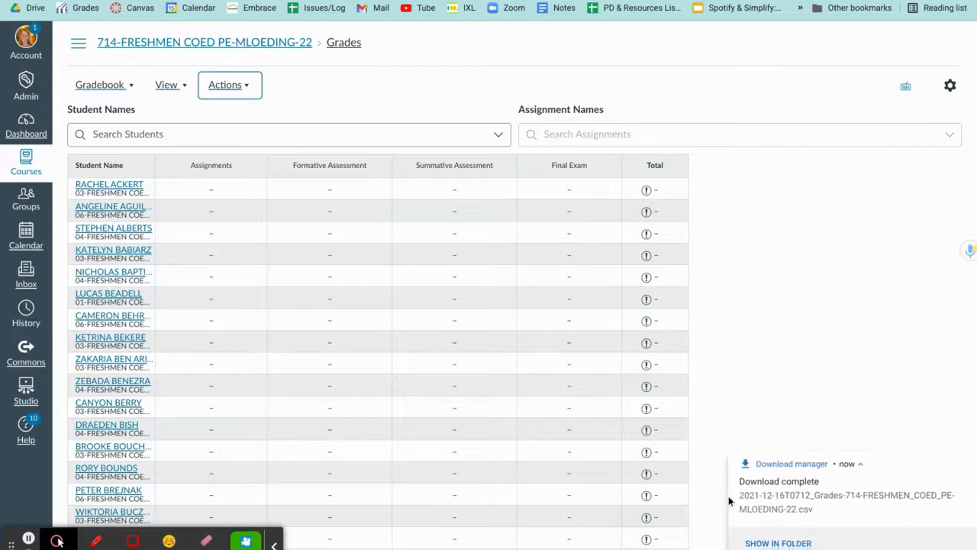
{"action": "left_click", "coordinate": [792, 500]}
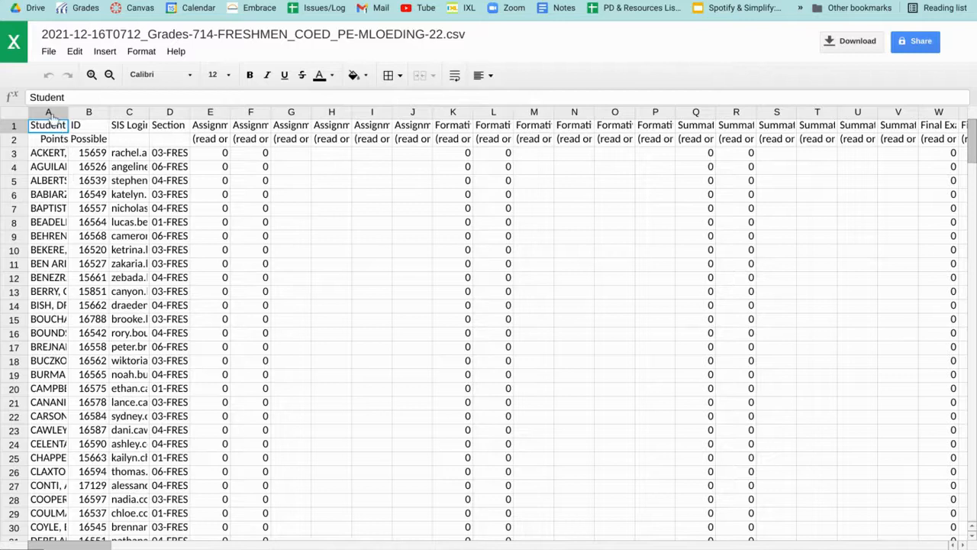
- Copy columns A through D of the CSV and paste them into the teacher's PE Card 2022 spreadsheet starting at cell A1
{"action": "left_click_drag", "start_coordinate": [50, 115], "coordinate": [171, 113]}
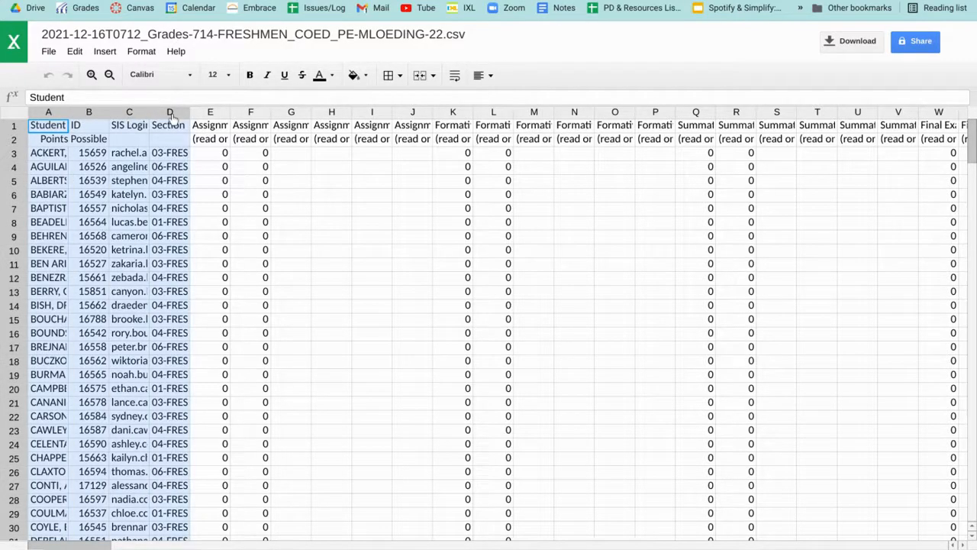
{"action": "right_click", "coordinate": [177, 113]}
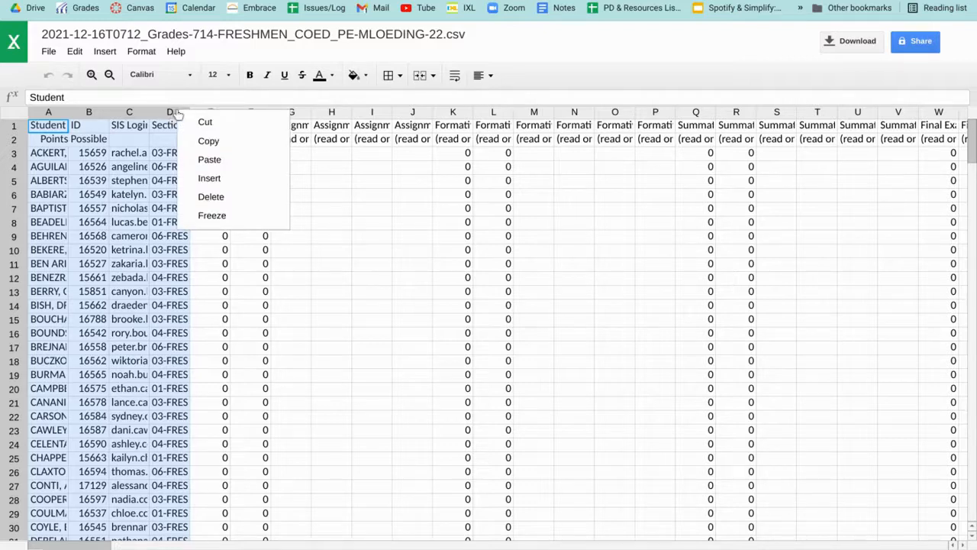
{"action": "left_click", "coordinate": [207, 141]}
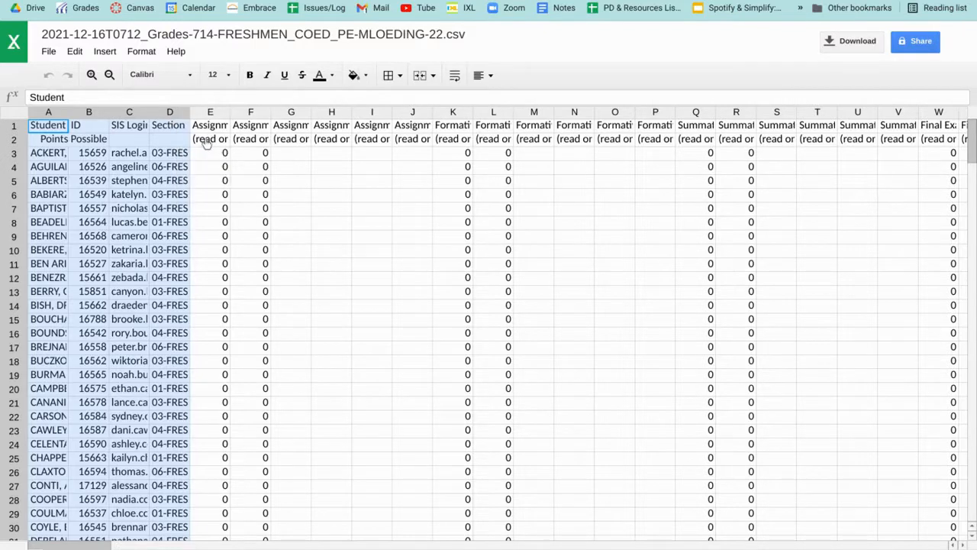
{"action": "left_click", "coordinate": [520, 0]}
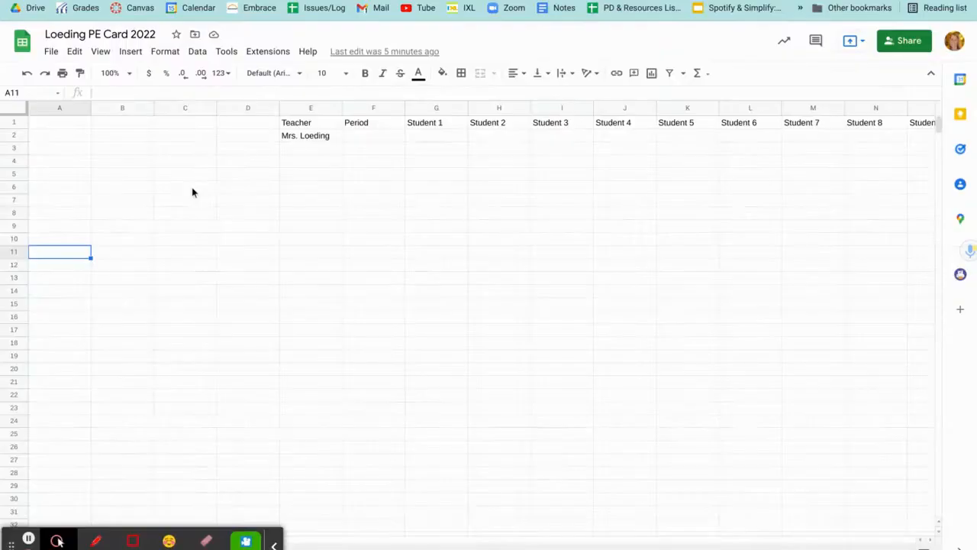
{"action": "right_click", "coordinate": [67, 124]}
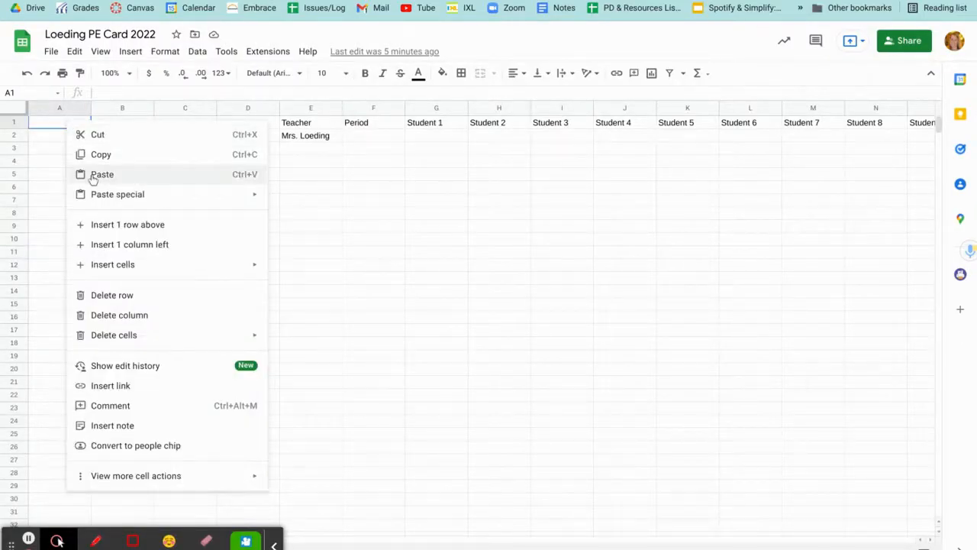
{"action": "left_click", "coordinate": [101, 174]}
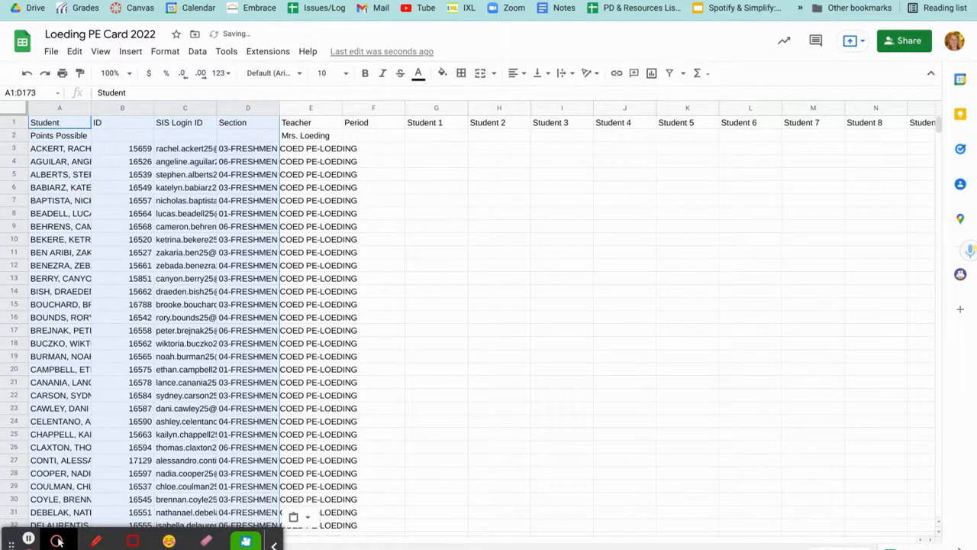
- Delete the ID and SIS Login ID columns from the pasted roster
{"action": "left_click", "coordinate": [137, 108]}
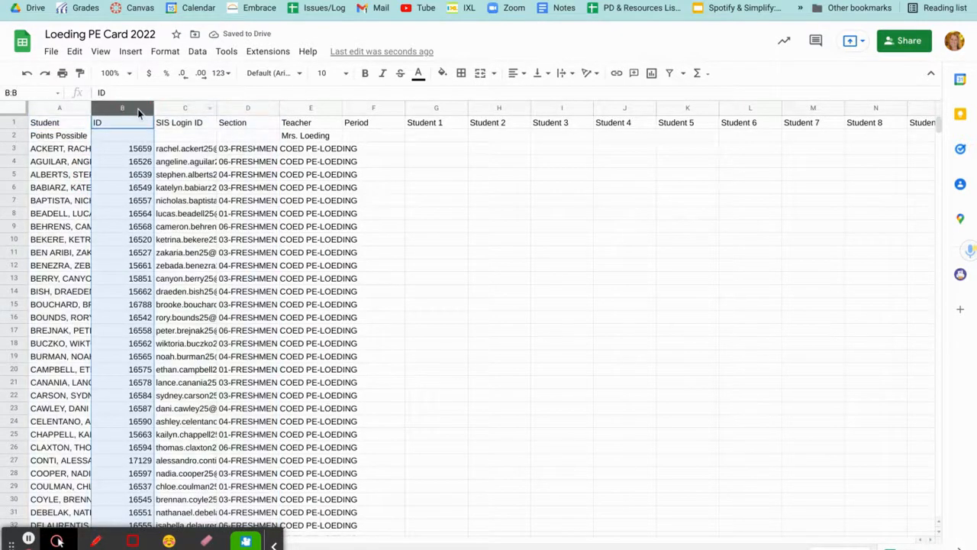
{"action": "left_click", "coordinate": [159, 112], "text": "ctrl"}
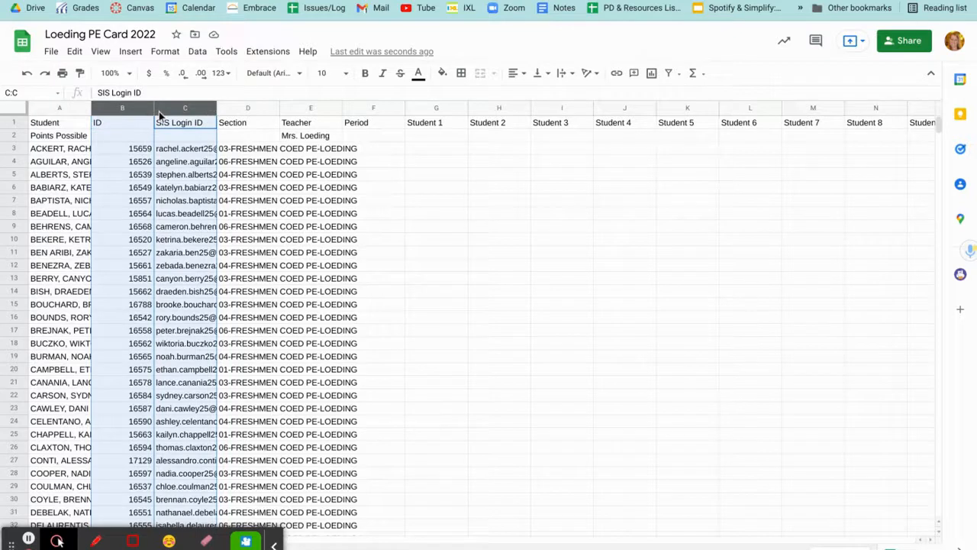
{"action": "right_click", "coordinate": [158, 111]}
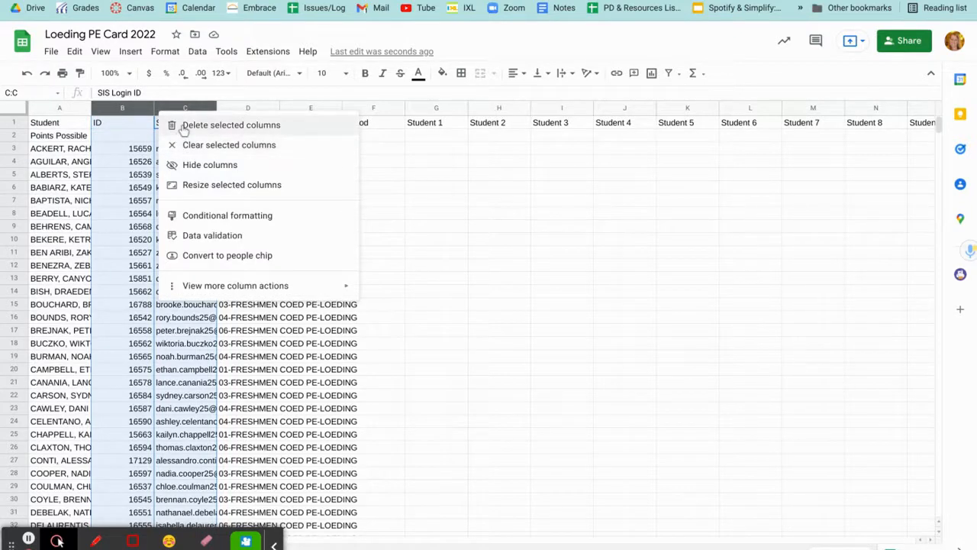
{"action": "left_click", "coordinate": [183, 126]}
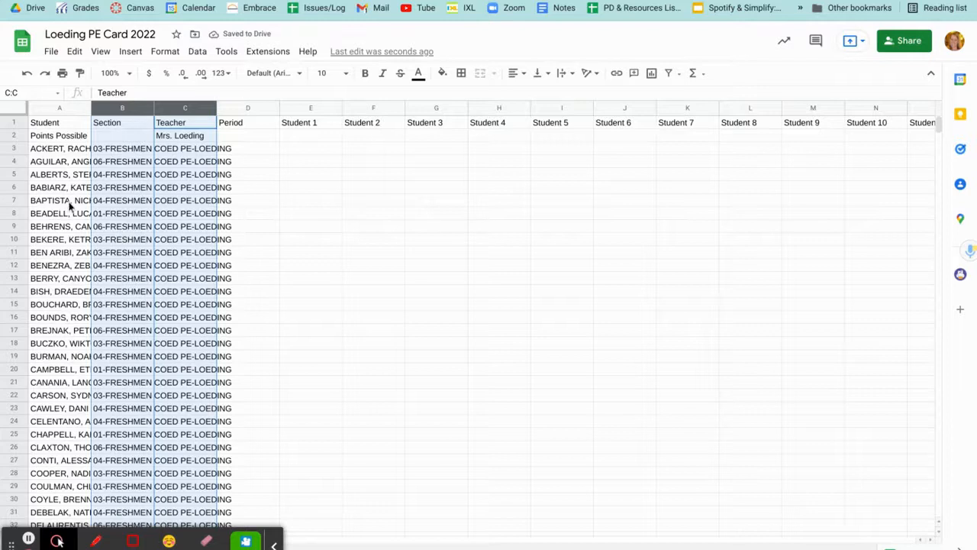
- Clear the Student, Points Possible and Section labels from A1, A2 and B1, and widen column B to show the full section names
{"action": "left_click", "coordinate": [67, 127]}
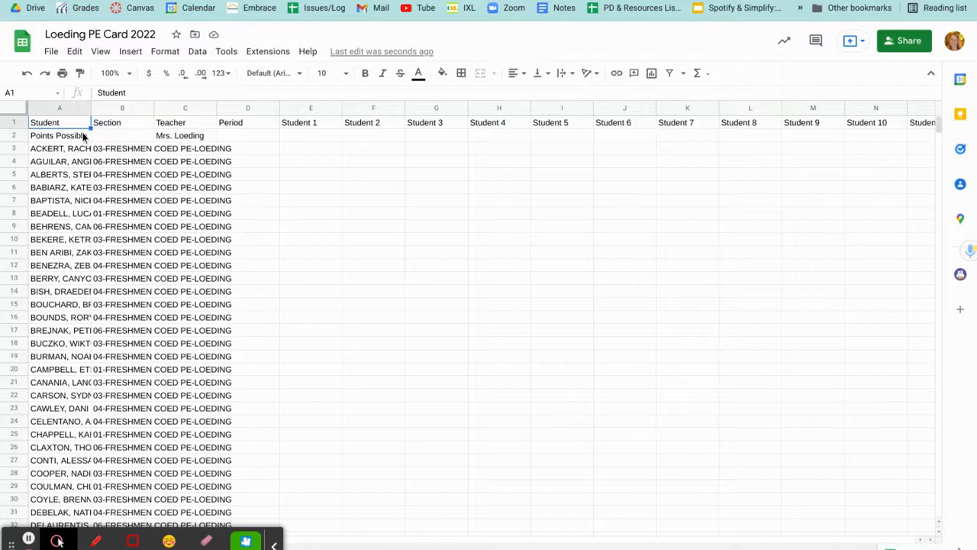
{"action": "left_click", "coordinate": [83, 134], "text": "ctrl"}
{"action": "left_click", "coordinate": [104, 121]}
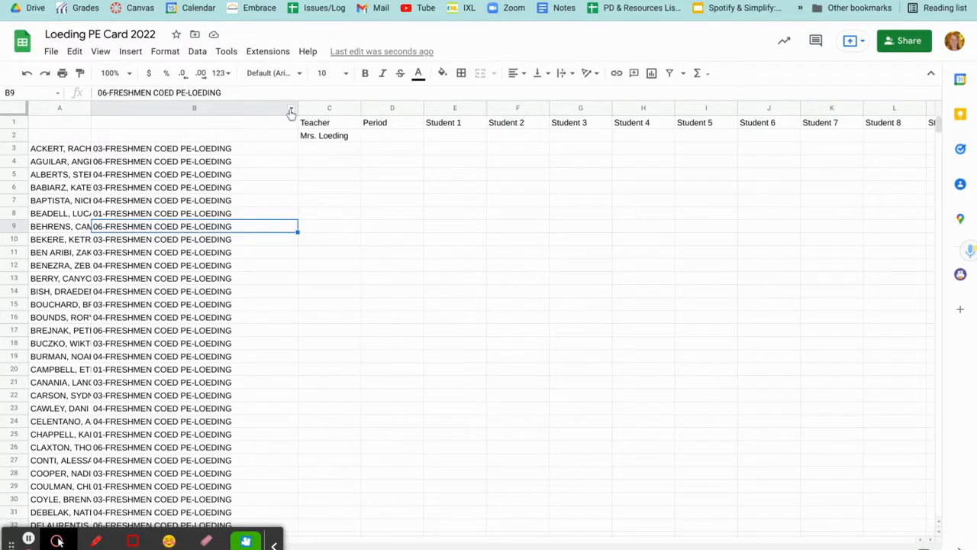
- Sort the sheet A to Z by the section names in column B
{"action": "left_click", "coordinate": [291, 111]}
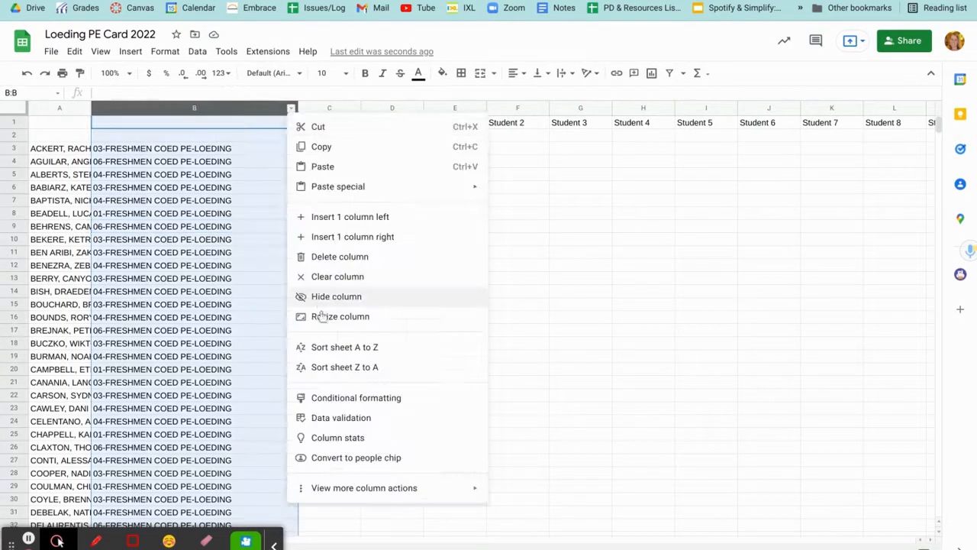
{"action": "left_click", "coordinate": [686, 187]}
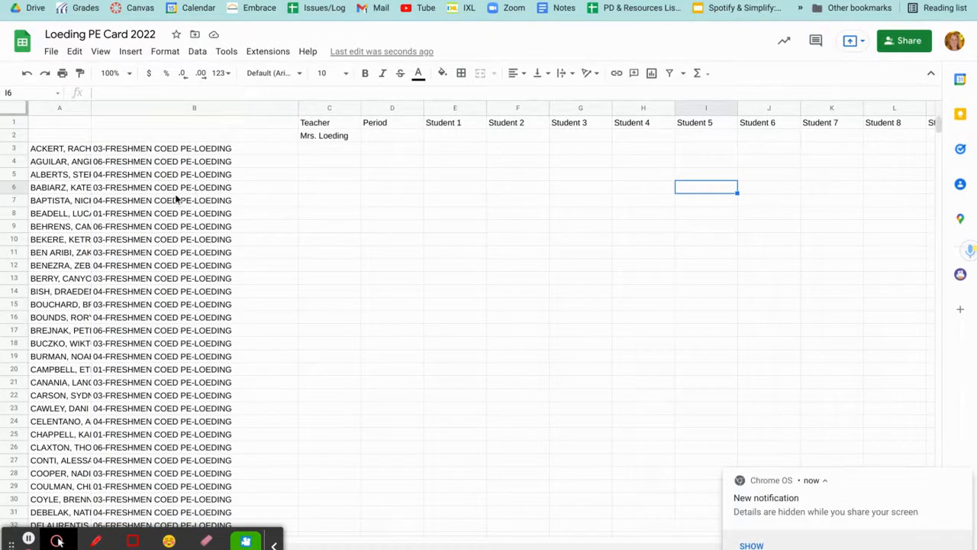
{"action": "left_click", "coordinate": [291, 109]}
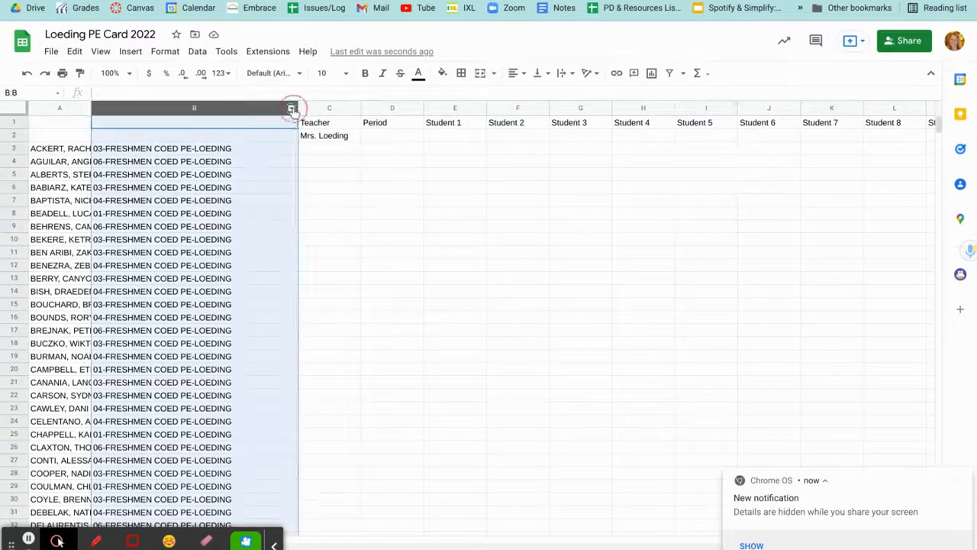
{"action": "left_click", "coordinate": [341, 347]}
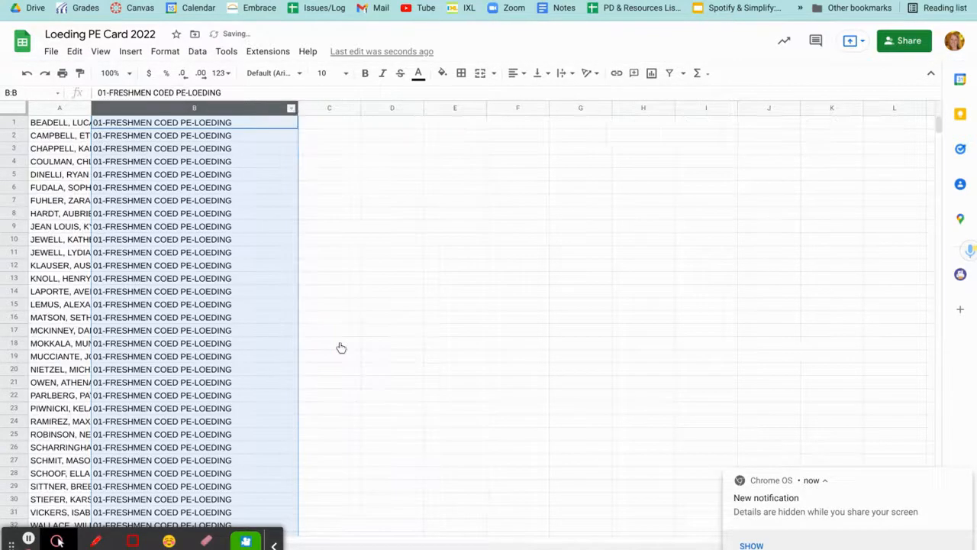
- Bring the Teacher, Period and Student heading rows from rows 172 and 173 back to the first two rows, pasting at cell C1
{"action": "left_click", "coordinate": [140, 203]}
{"action": "scroll", "coordinate": [138, 212], "scroll_direction": "down", "scroll_amount": 5}
{"action": "scroll", "coordinate": [140, 213], "scroll_direction": "down", "scroll_amount": 4}
{"action": "scroll", "coordinate": [109, 356], "scroll_direction": "down", "scroll_amount": 8}
{"action": "scroll", "coordinate": [108, 355], "scroll_direction": "up", "scroll_amount": 17}
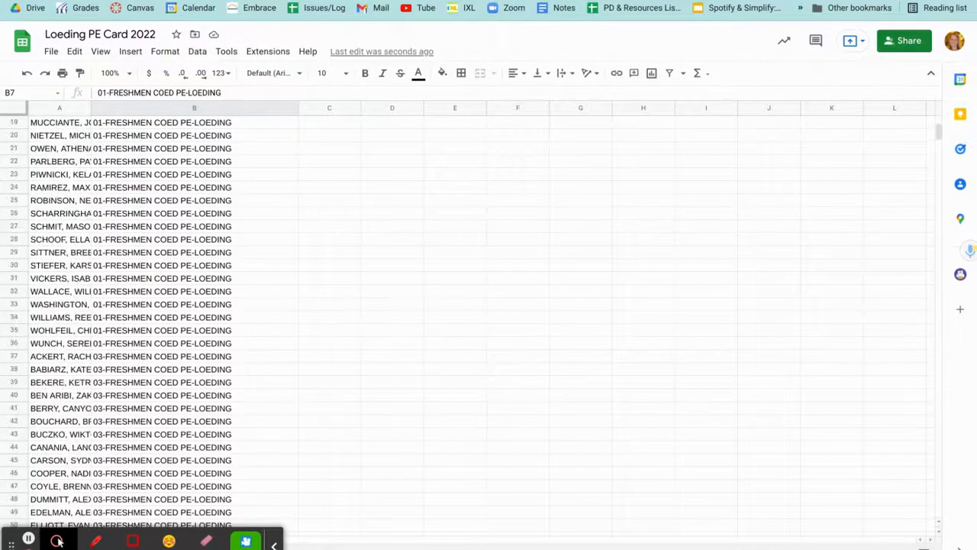
{"action": "scroll", "coordinate": [323, 313], "scroll_direction": "down", "scroll_amount": 20}
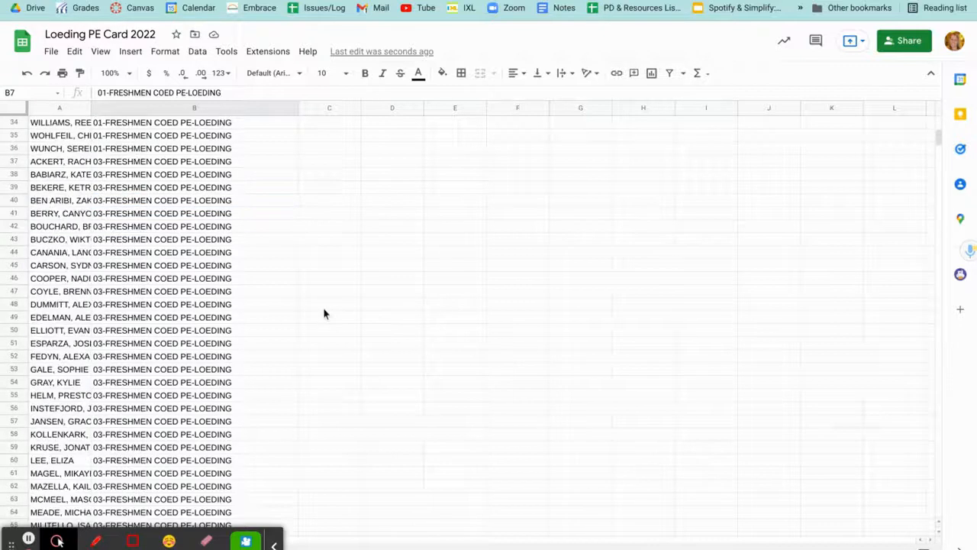
{"action": "scroll", "coordinate": [323, 313], "scroll_direction": "down", "scroll_amount": 20}
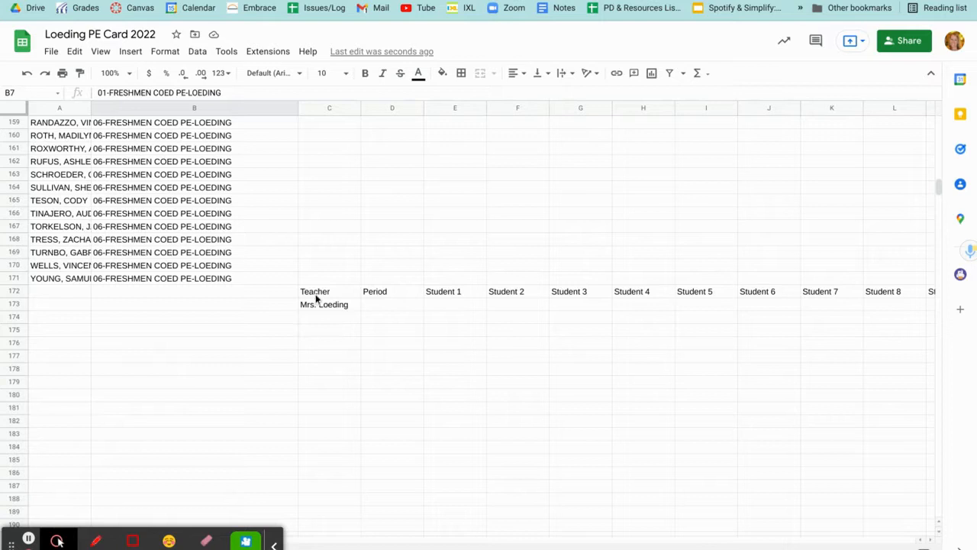
{"action": "left_click", "coordinate": [15, 290]}
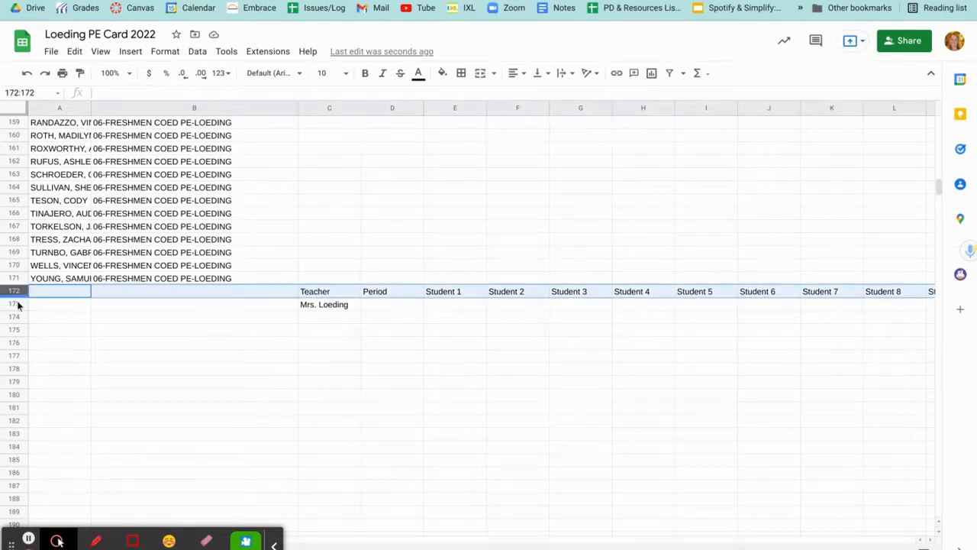
{"action": "left_click", "coordinate": [16, 304], "text": "ctrl"}
{"action": "right_click", "coordinate": [18, 305]}
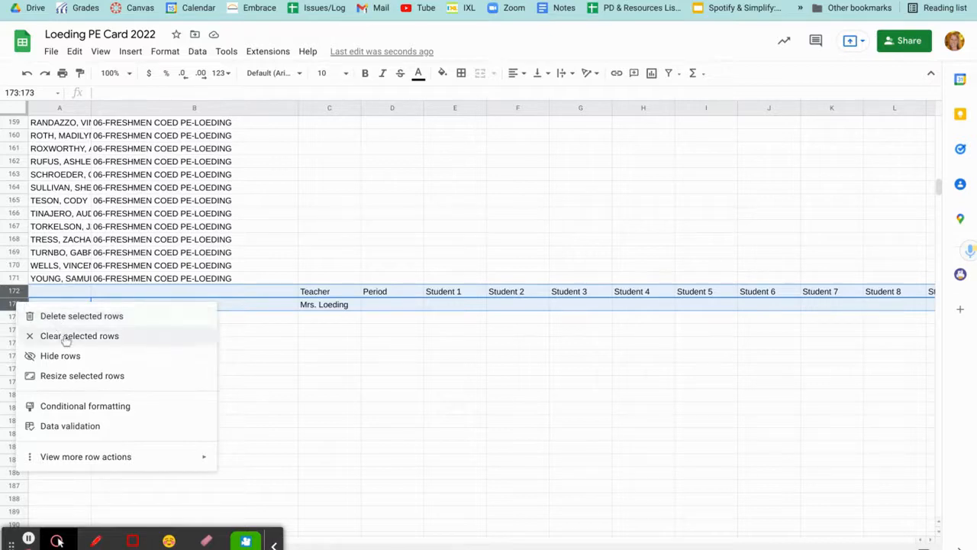
{"action": "key", "text": "Escape"}
{"action": "scroll", "coordinate": [565, 371], "scroll_direction": "up", "scroll_amount": 20}
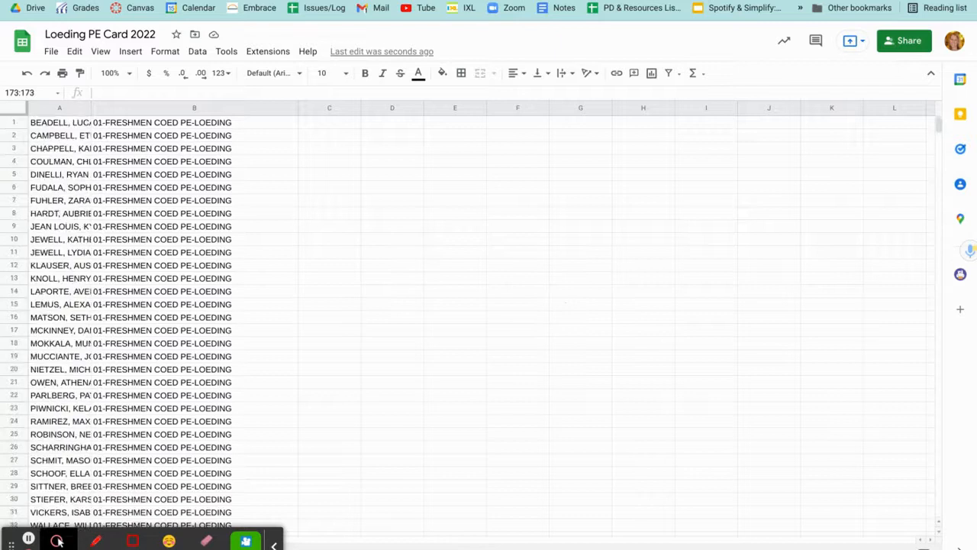
{"action": "left_click", "coordinate": [332, 128]}
{"action": "key", "text": "ctrl+v"}
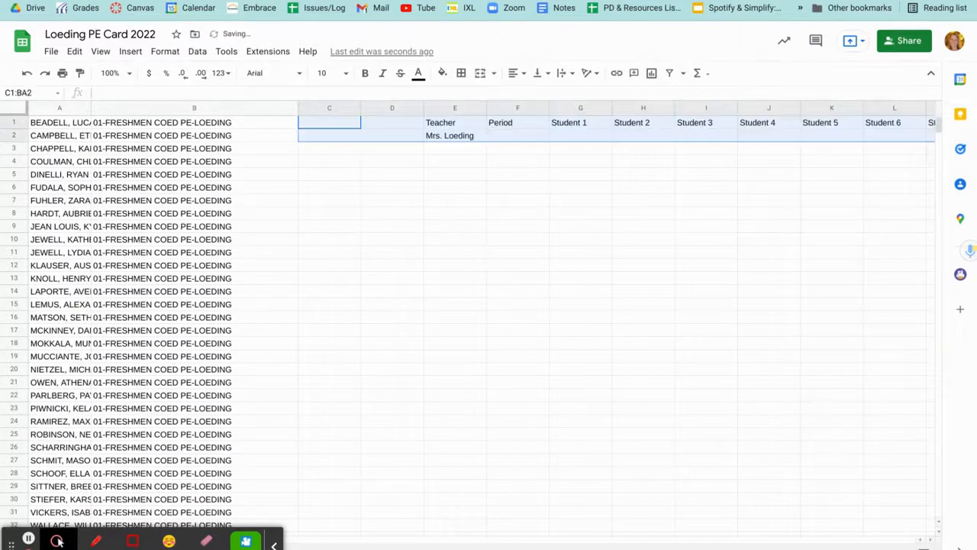
{"action": "left_click", "coordinate": [270, 151]}
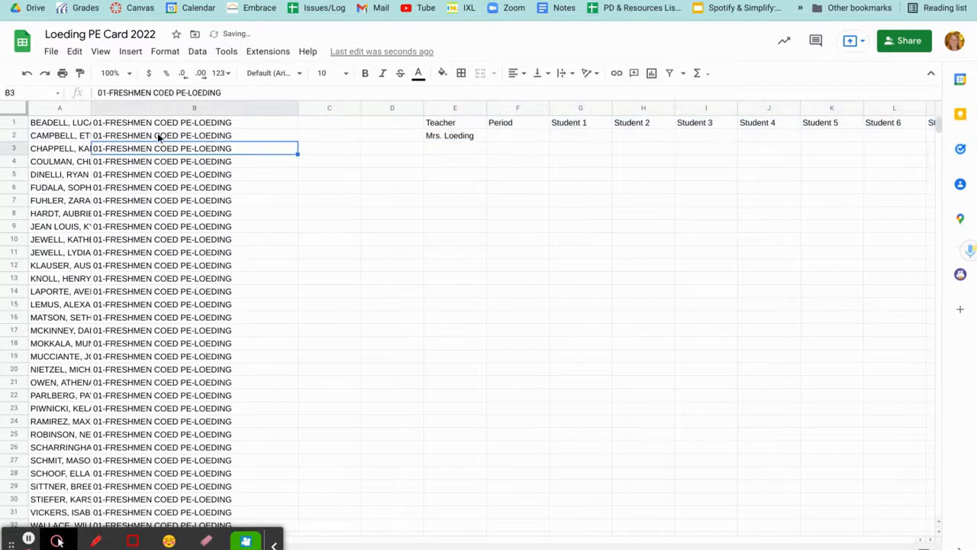
- Copy the period 01 student names from A1:A36 and paste them transposed into row 2, starting at G2 under Student 1
{"action": "left_click_drag", "start_coordinate": [59, 128], "coordinate": [60, 384]}
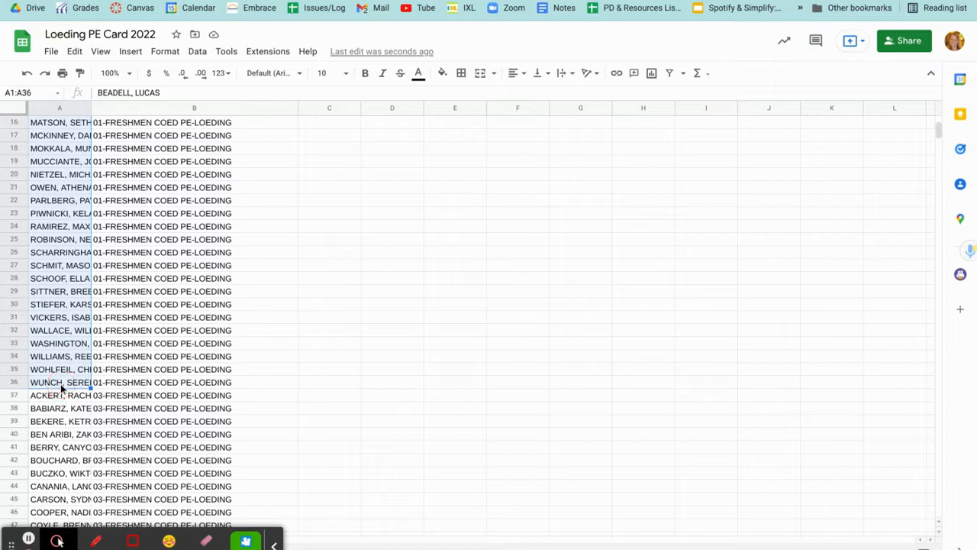
{"action": "key", "text": "ctrl+c"}
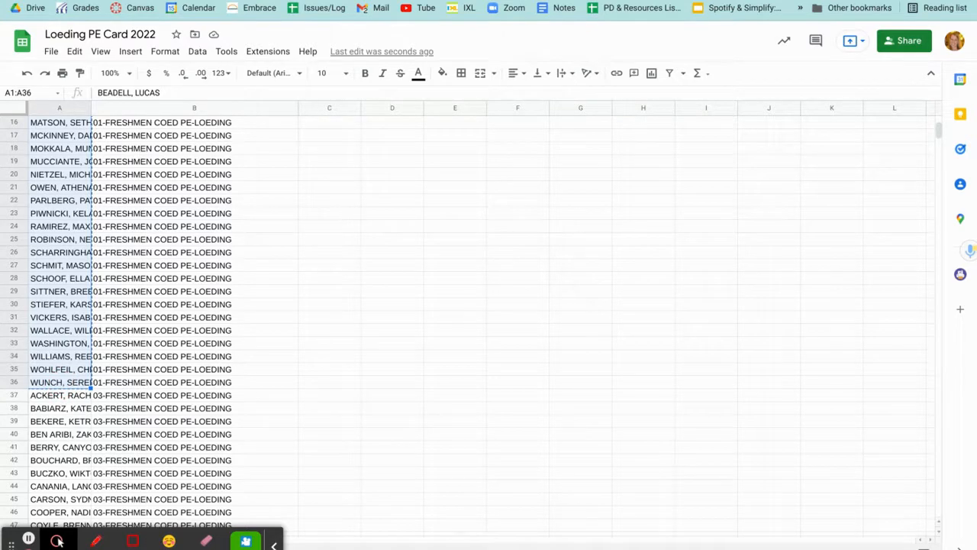
{"action": "left_click", "coordinate": [429, 381]}
{"action": "scroll", "coordinate": [430, 382], "scroll_direction": "up", "scroll_amount": 5}
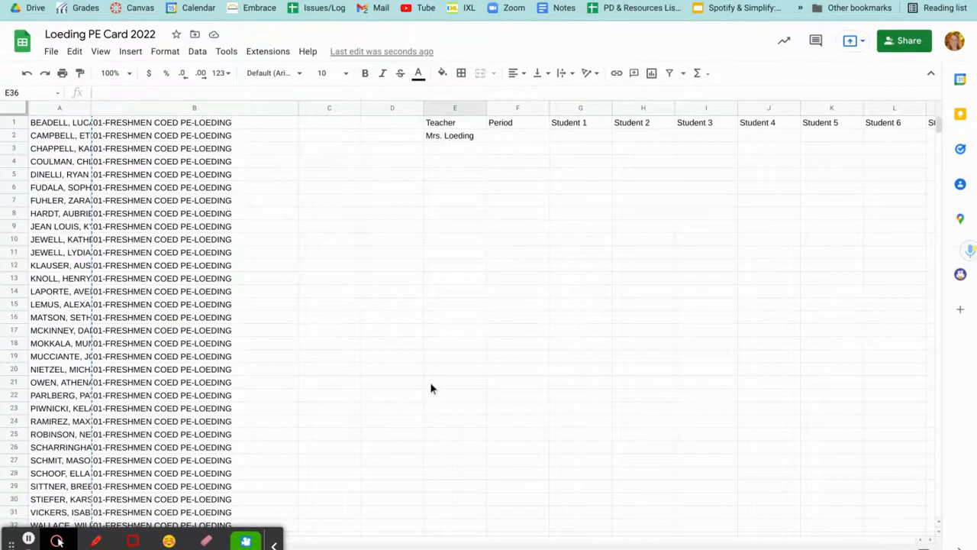
{"action": "left_click", "coordinate": [579, 142]}
{"action": "right_click", "coordinate": [579, 142]}
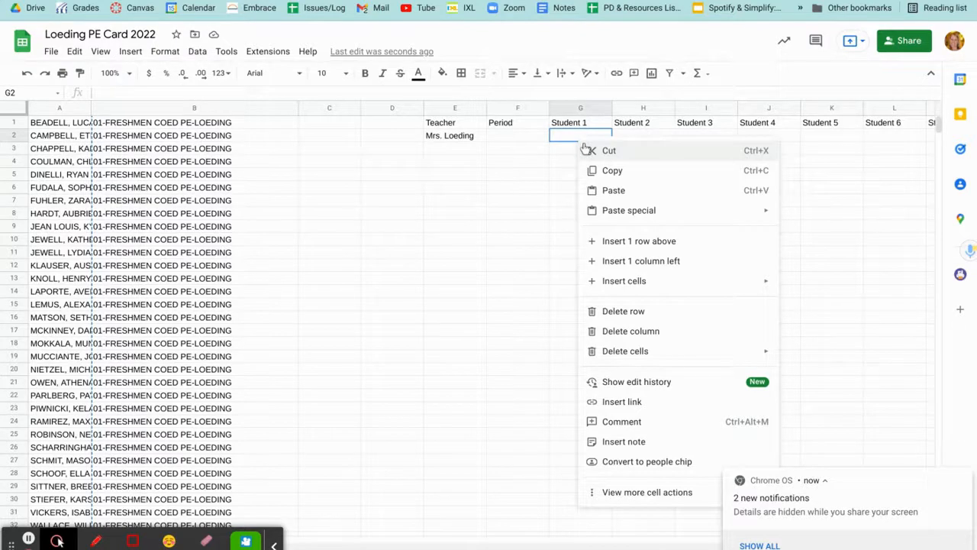
{"action": "mouse_move", "coordinate": [610, 214]}
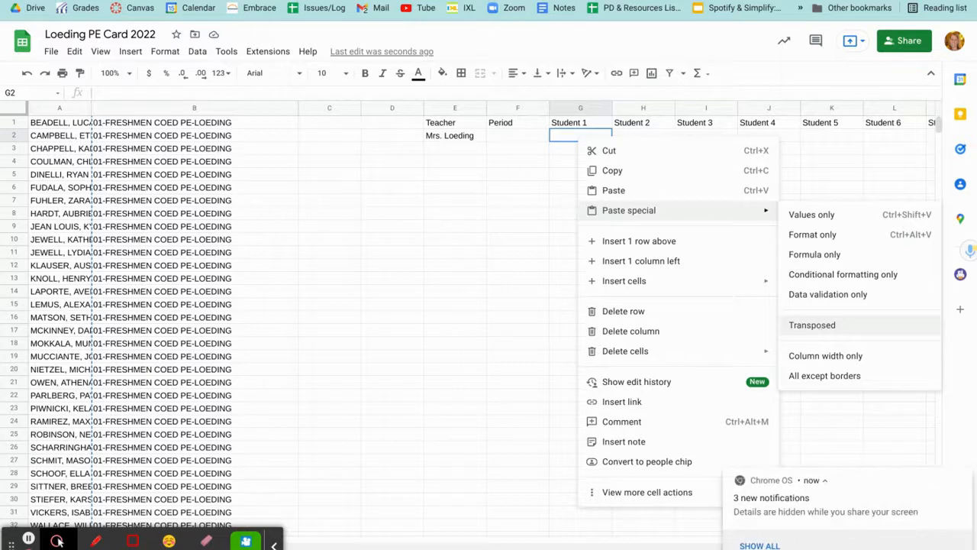
{"action": "left_click", "coordinate": [818, 330]}
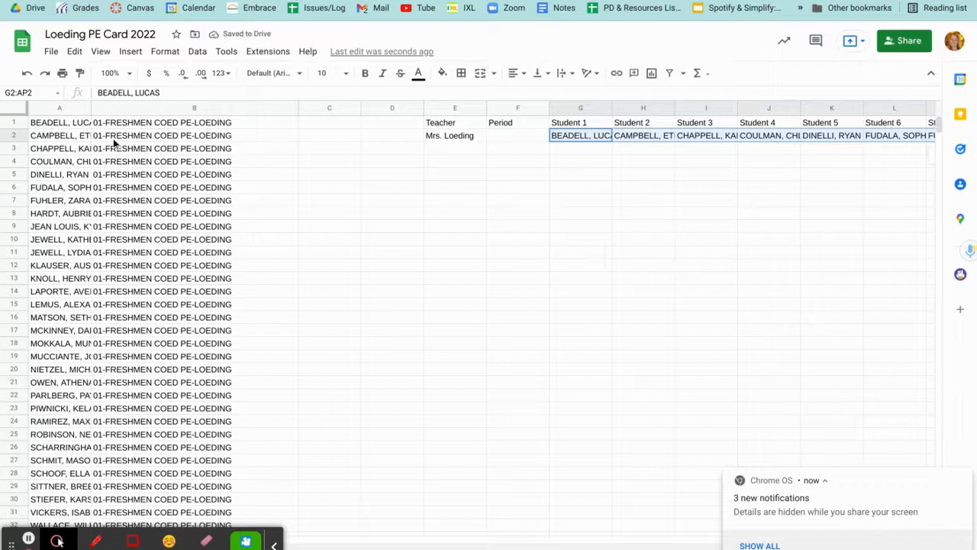
- Check that the transposed names line up with the Student headings, and clear the period 01 names and sections from A1:B36
{"action": "scroll", "coordinate": [606, 216], "scroll_direction": "right", "scroll_amount": 15}
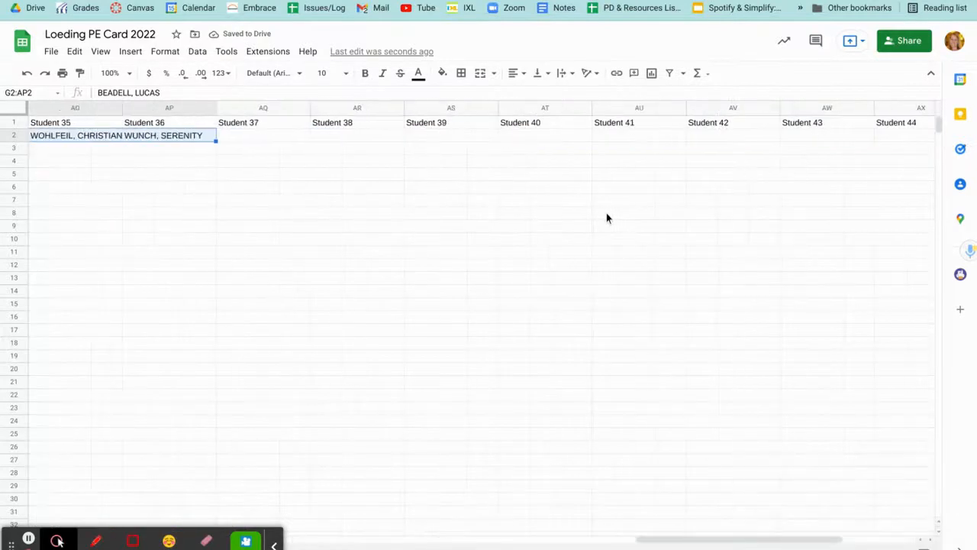
{"action": "scroll", "coordinate": [606, 219], "scroll_direction": "left", "scroll_amount": 15}
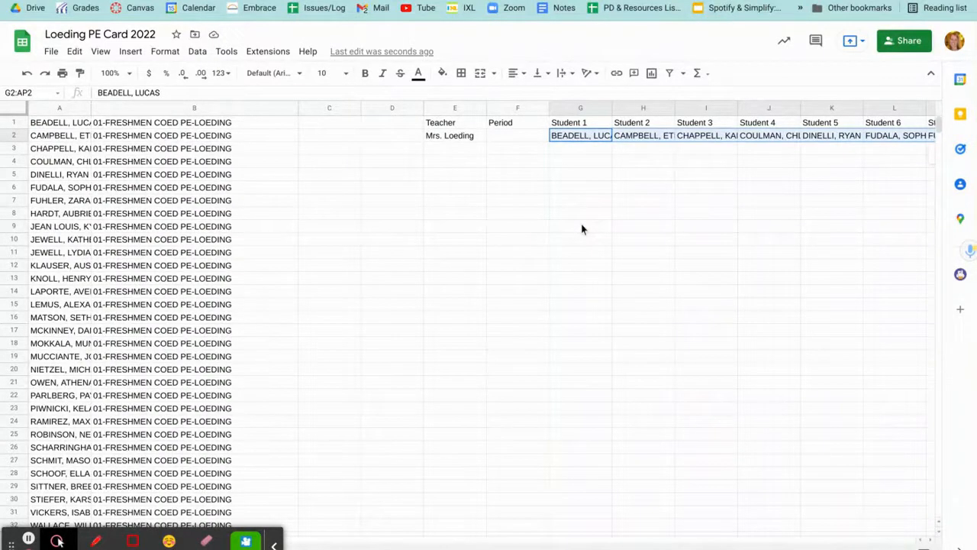
{"action": "left_click_drag", "start_coordinate": [84, 127], "coordinate": [178, 334]}
{"action": "key", "text": "Delete"}
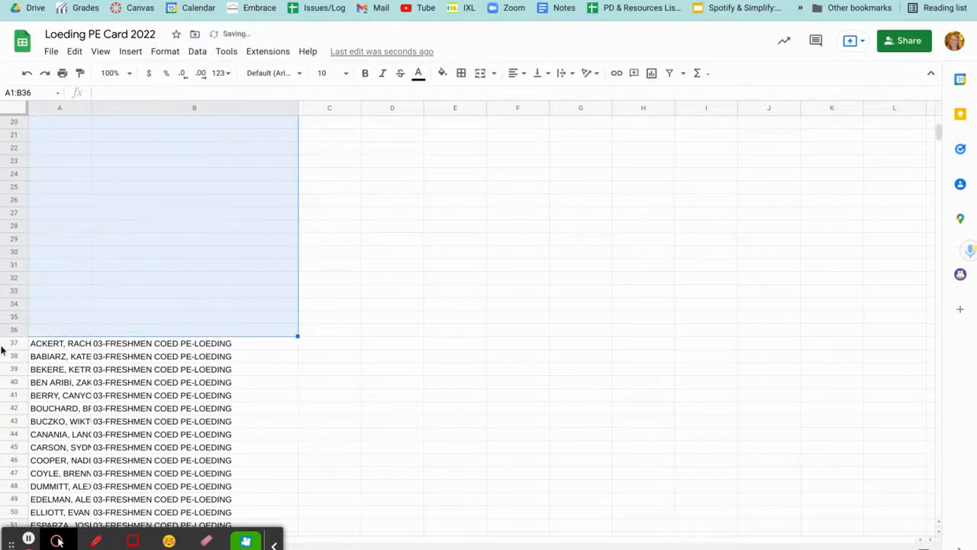
- Copy the period 03 student names from A37:A80 and paste them transposed into row 3, starting at G3
{"action": "left_click", "coordinate": [71, 350]}
{"action": "left_click_drag", "start_coordinate": [71, 349], "coordinate": [75, 248]}
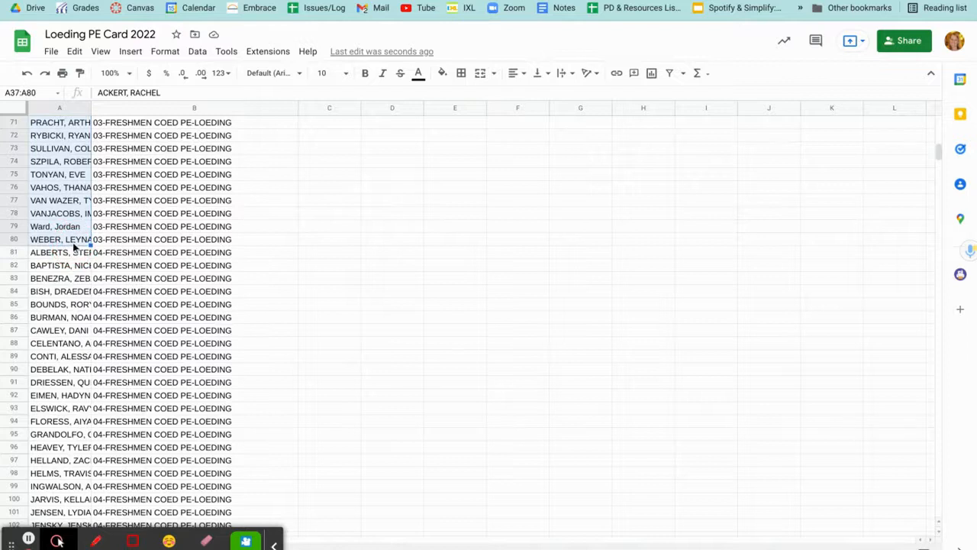
{"action": "scroll", "coordinate": [416, 242], "scroll_direction": "up", "scroll_amount": 12}
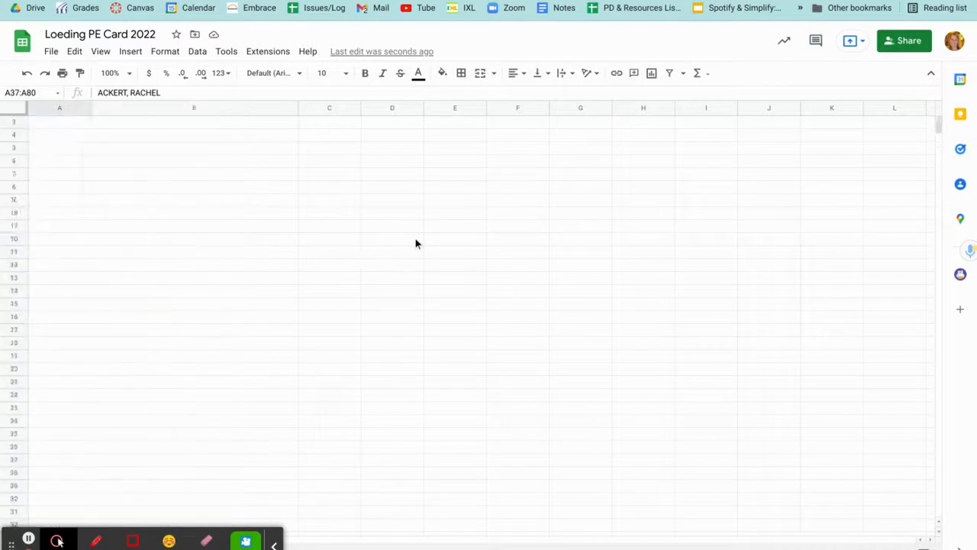
{"action": "left_click", "coordinate": [582, 149]}
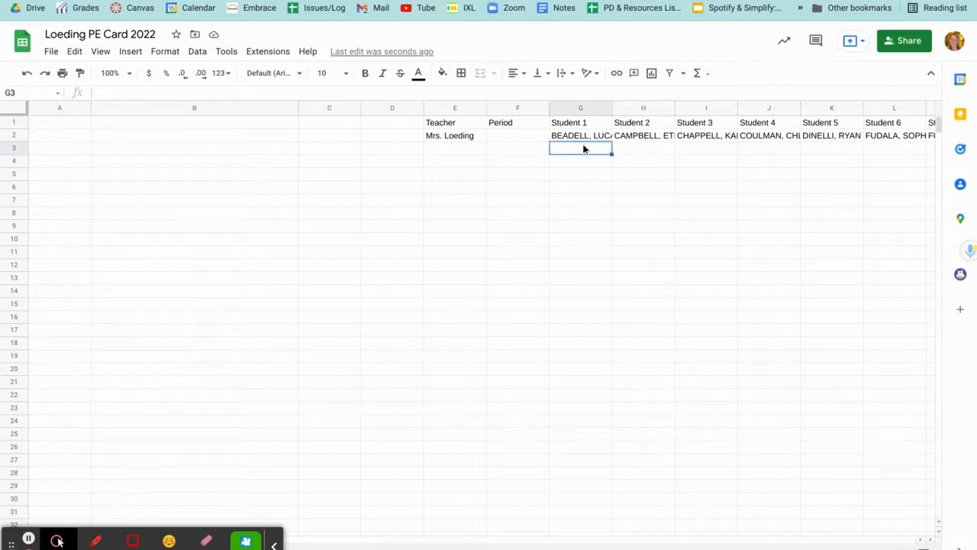
{"action": "right_click", "coordinate": [583, 148]}
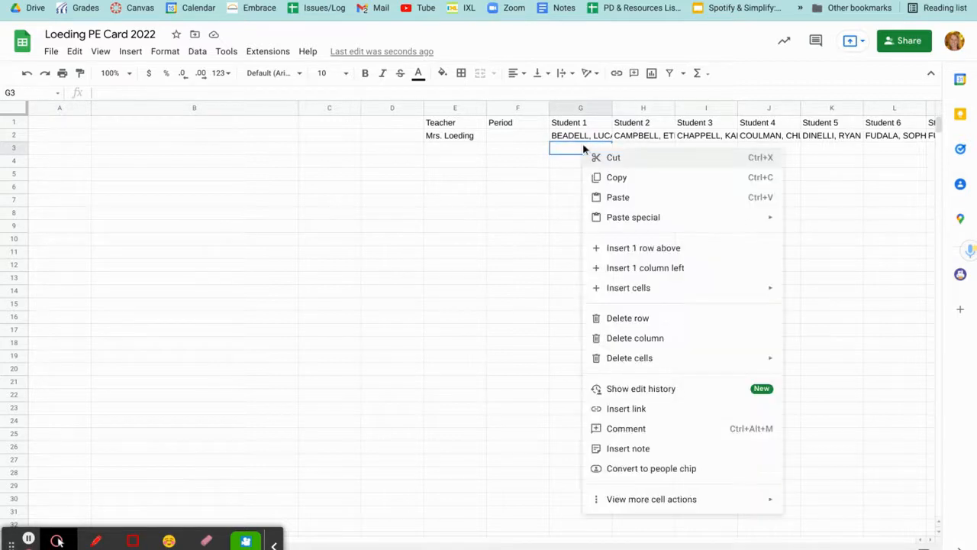
{"action": "mouse_move", "coordinate": [609, 221]}
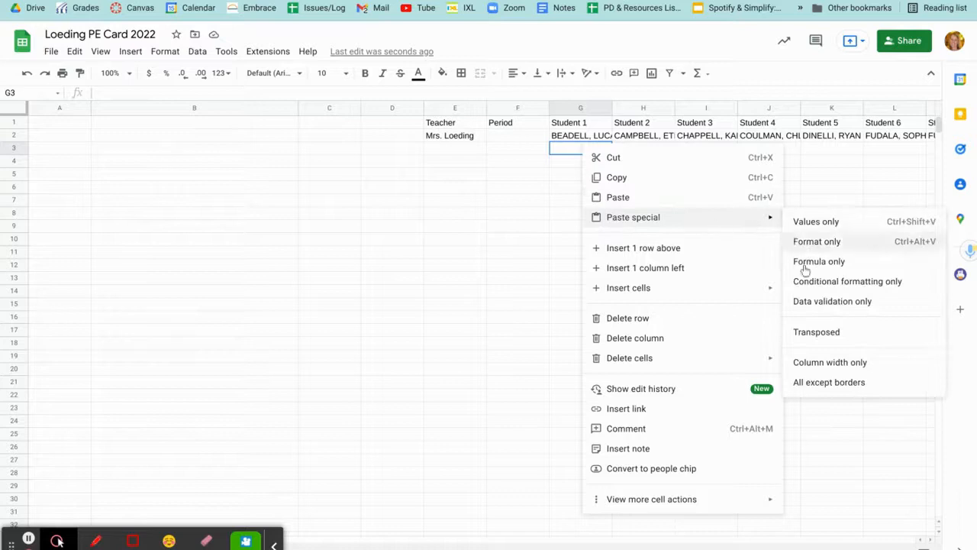
{"action": "left_click", "coordinate": [816, 332]}
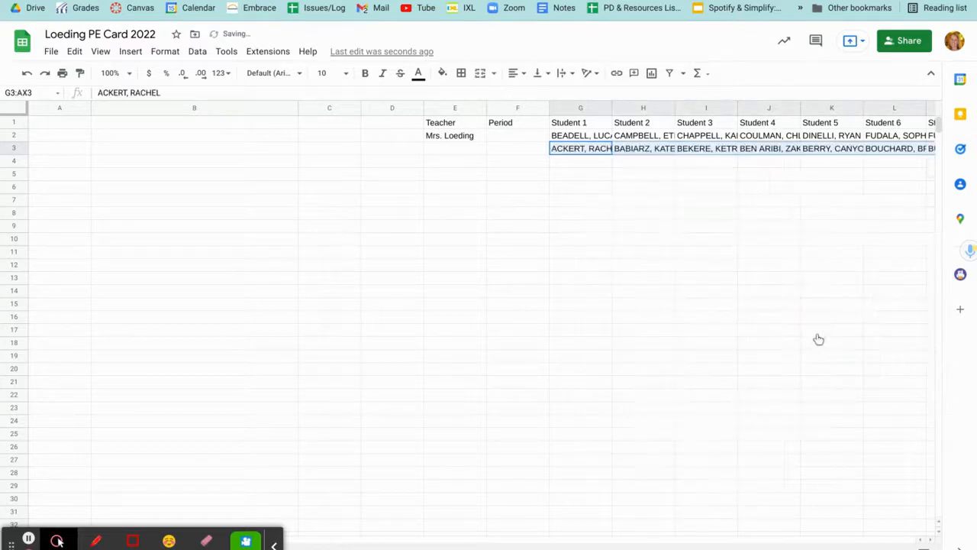
- Enter 1 in F2 and 3 in F3 as the Period values for the two class rows
{"action": "left_click", "coordinate": [508, 135]}
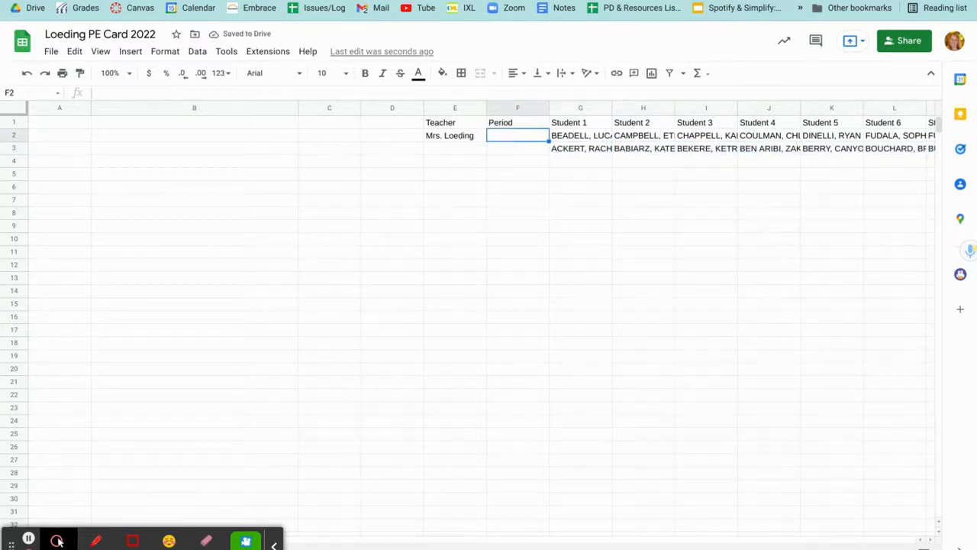
{"action": "type", "text": "1"}
{"action": "key", "text": "Return"}
{"action": "type", "text": "3"}
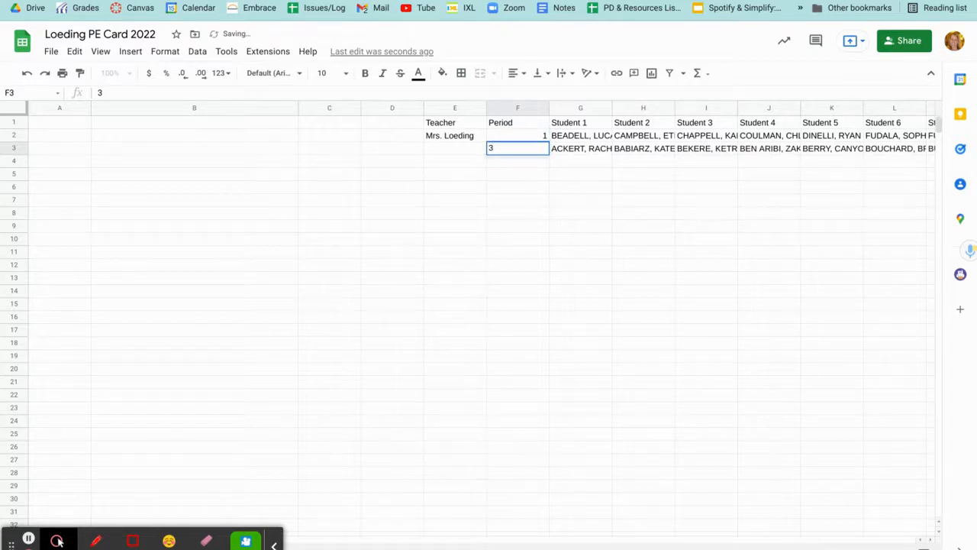
{"action": "left_click", "coordinate": [549, 206]}
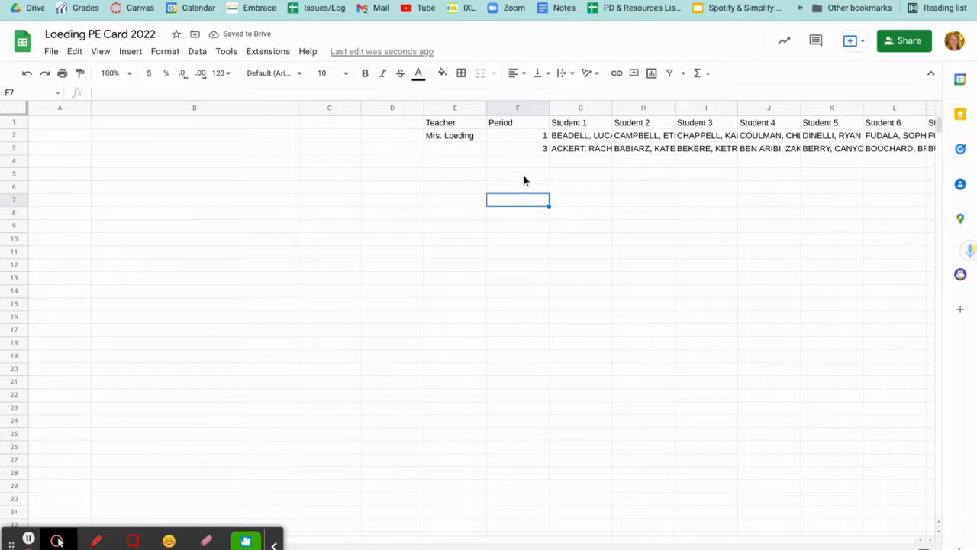
- Fill the teacher's name down from E2 through E6, and hide the empty columns A through D
{"action": "left_click", "coordinate": [473, 138]}
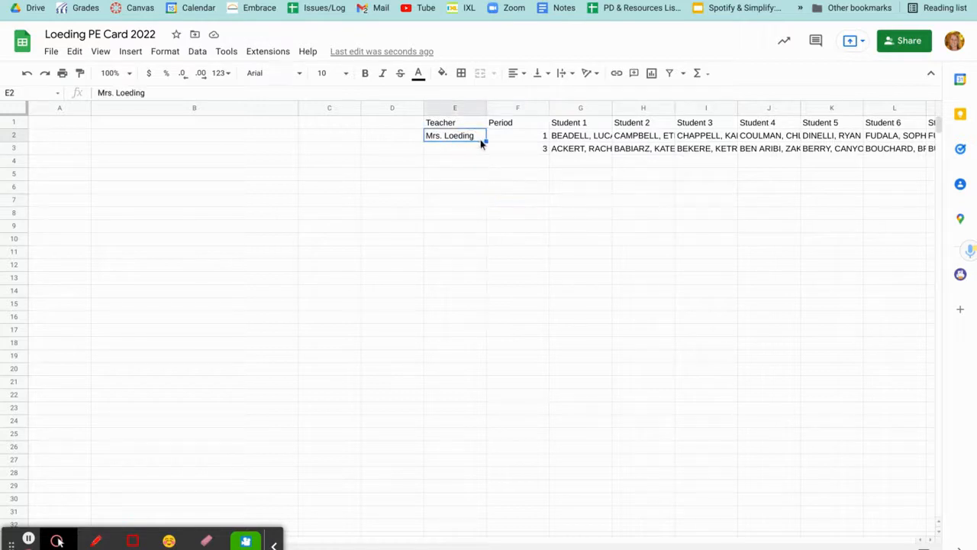
{"action": "left_click_drag", "start_coordinate": [485, 141], "coordinate": [484, 191]}
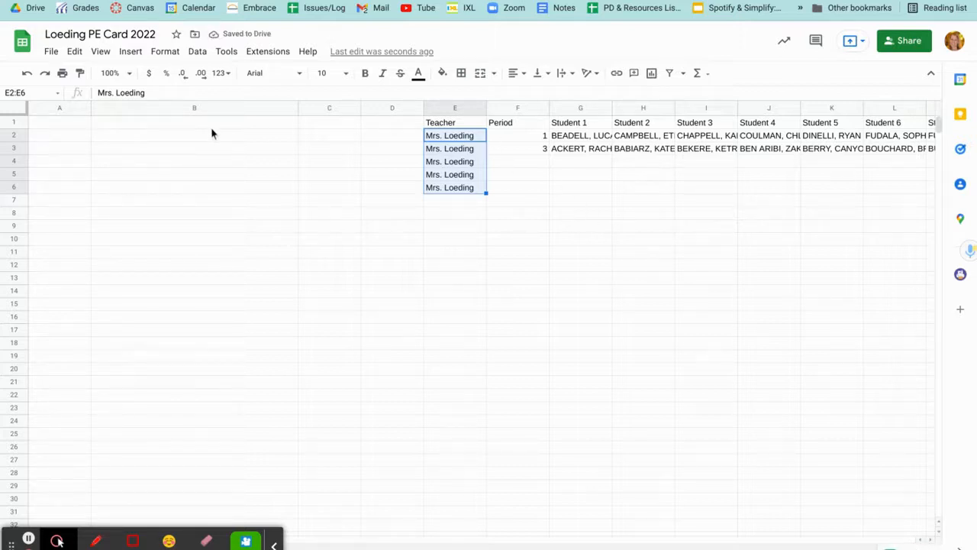
{"action": "left_click", "coordinate": [19, 110]}
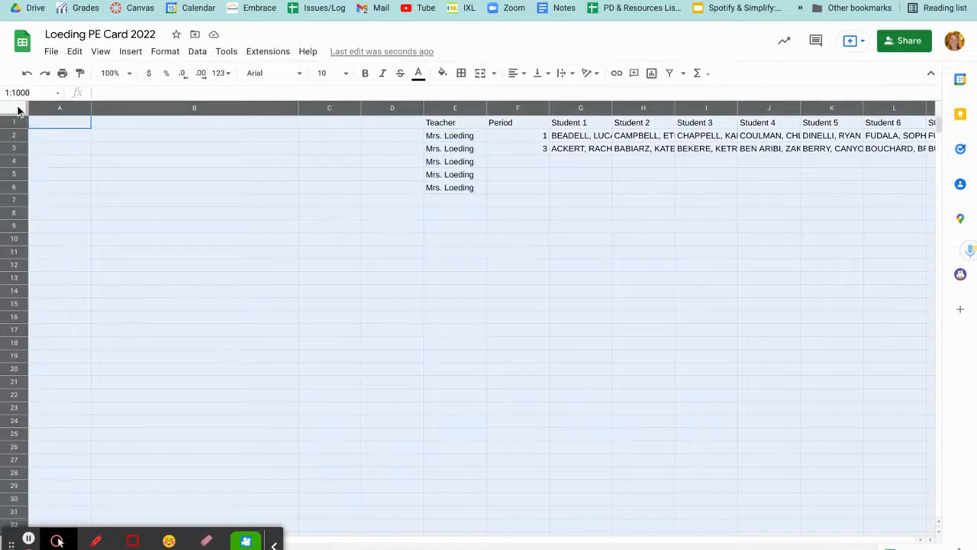
{"action": "left_click", "coordinate": [191, 160]}
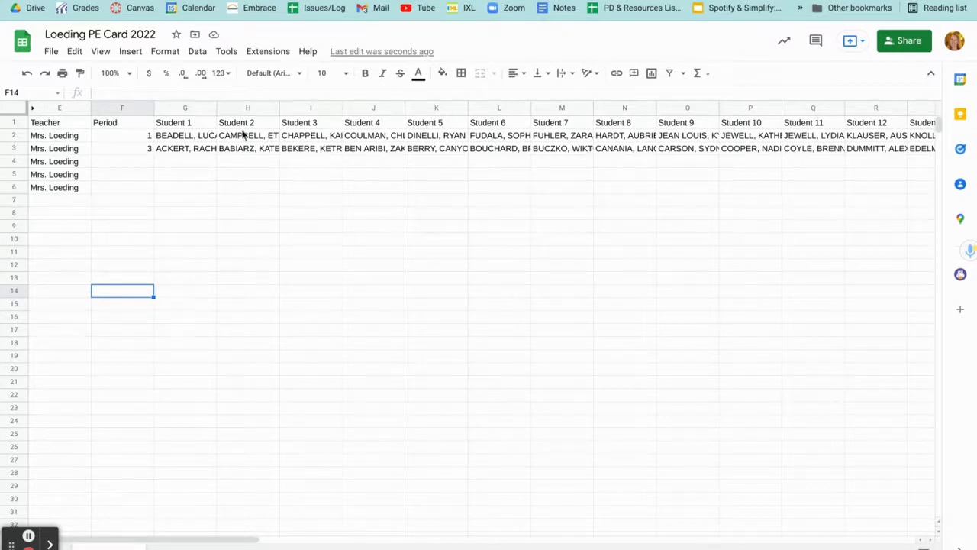
- Open the Autocrat add-on and run the existing PE Card Spring 2022 job
{"action": "left_click", "coordinate": [280, 58]}
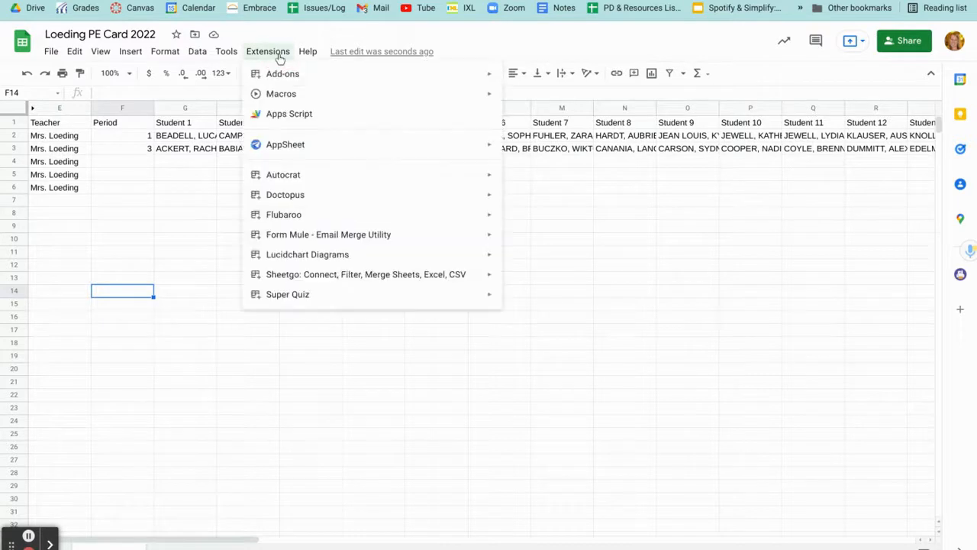
{"action": "mouse_move", "coordinate": [298, 177]}
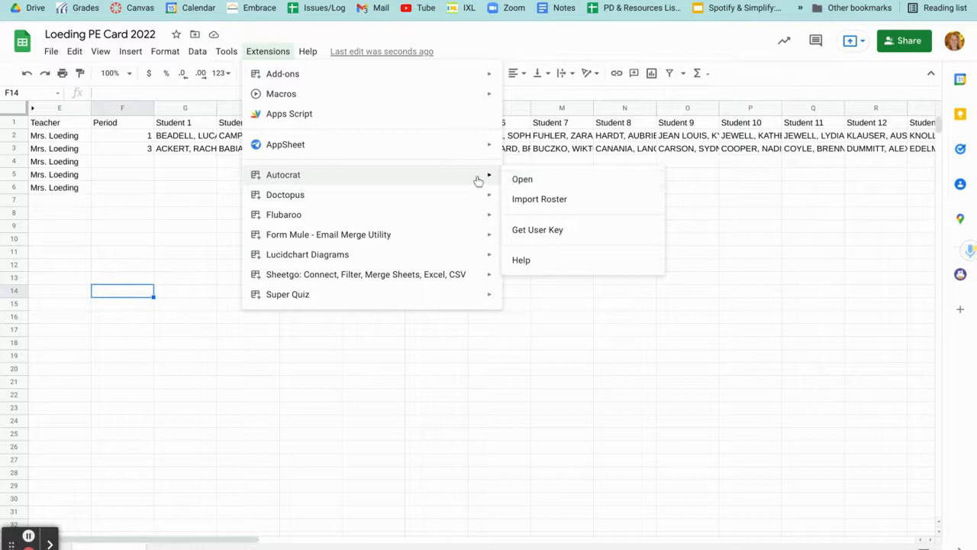
{"action": "left_click", "coordinate": [521, 179]}
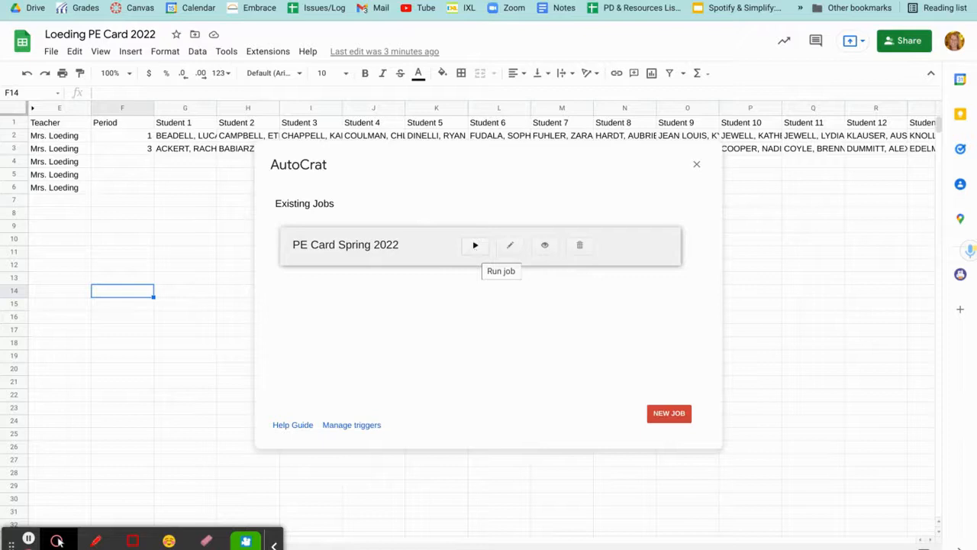
{"action": "left_click", "coordinate": [474, 246]}
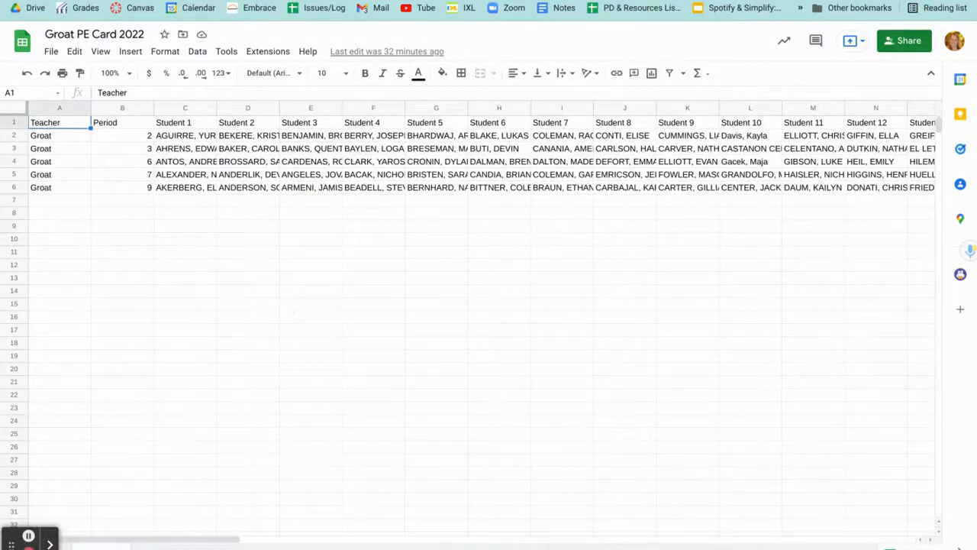
- Review the merged document columns in another teacher's completed PE Card 2022 sheet, and switch to the Spring 2022 PE Course Cards folder in Drive
{"action": "scroll", "coordinate": [288, 310], "scroll_direction": "right", "scroll_amount": 20}
{"action": "scroll", "coordinate": [535, 214], "scroll_direction": "right", "scroll_amount": 10}
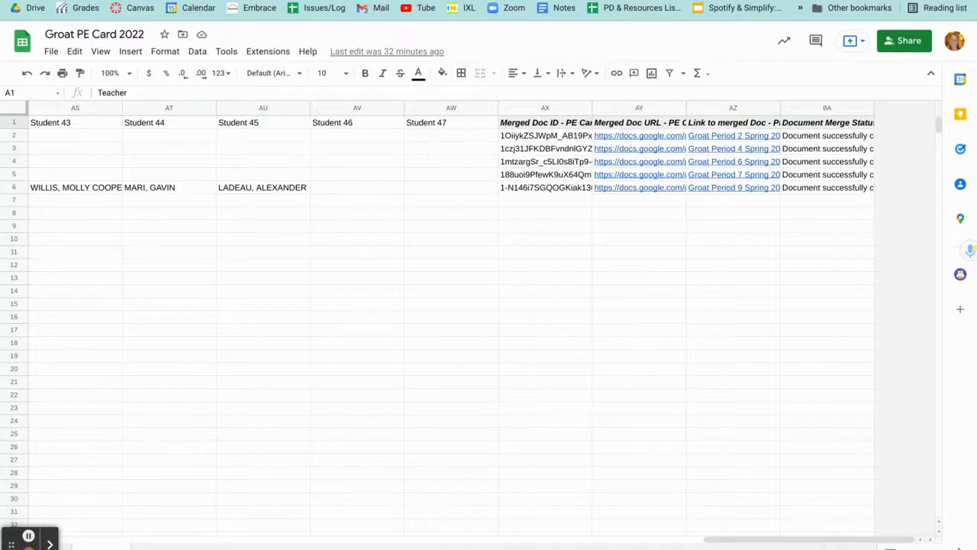
{"action": "mouse_move", "coordinate": [735, 192]}
{"action": "left_click", "coordinate": [263, 0]}
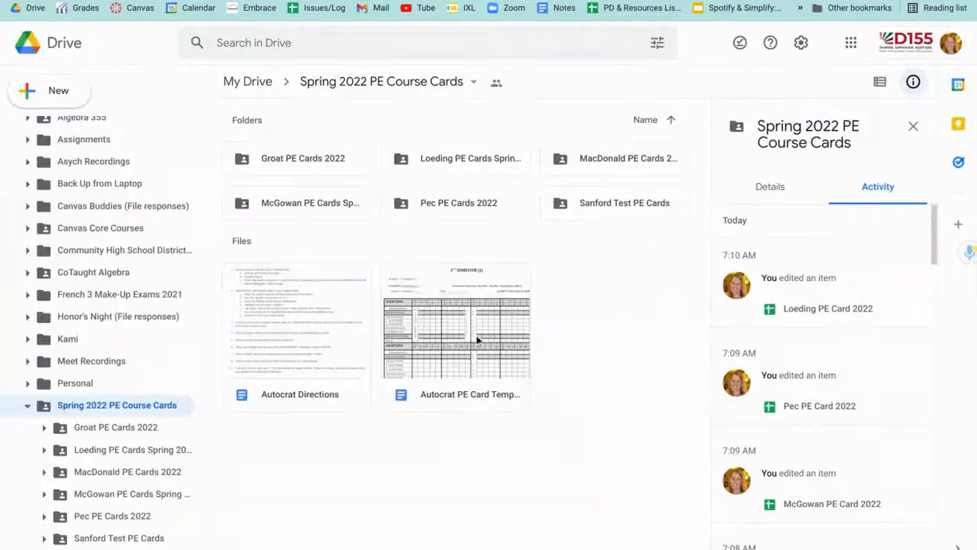